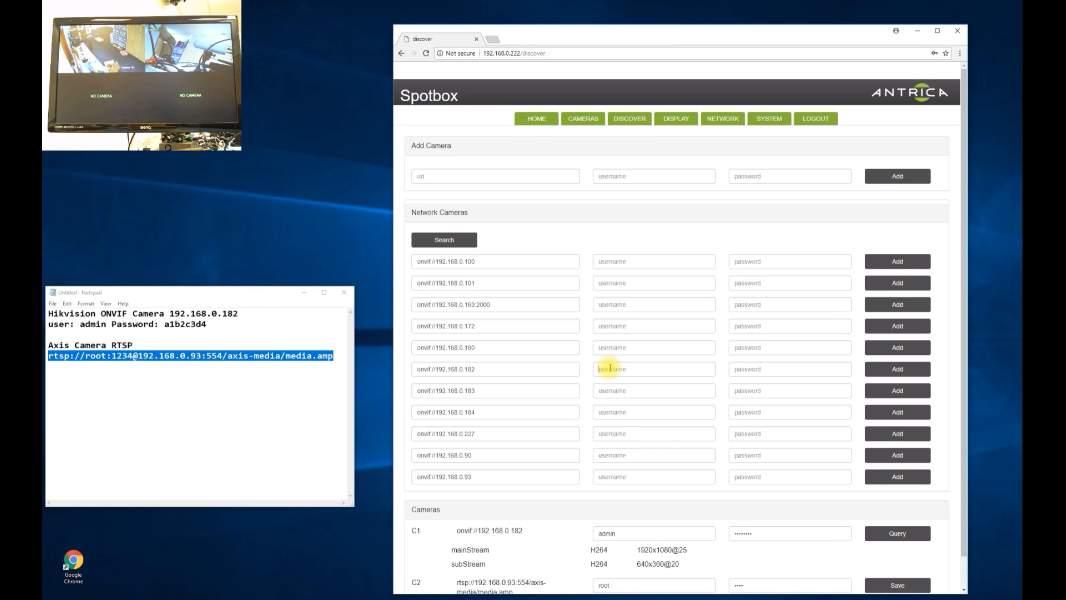
- Add the discovered network camera onvif://192.168.0.182 with the username admin and the camera's password
scroll(680, 367, down, 1)
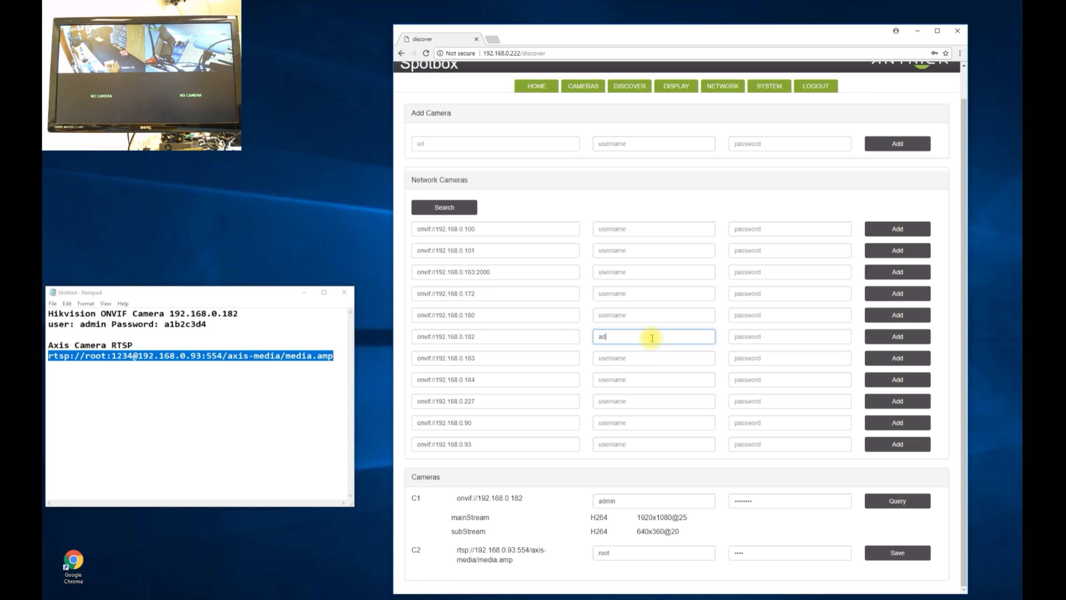
click(737, 337)
text(a)
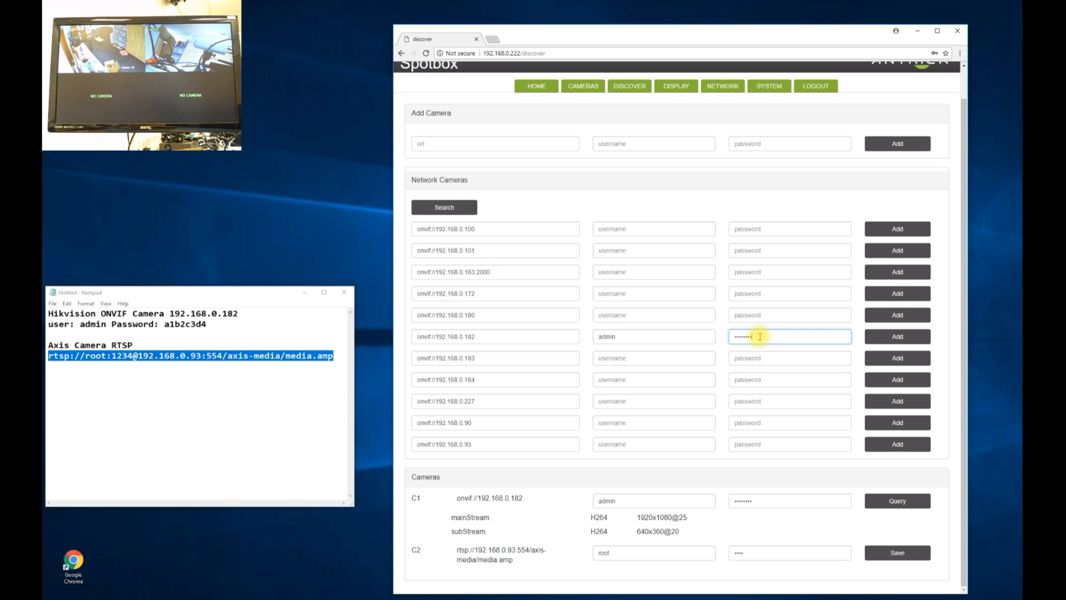
click(894, 335)
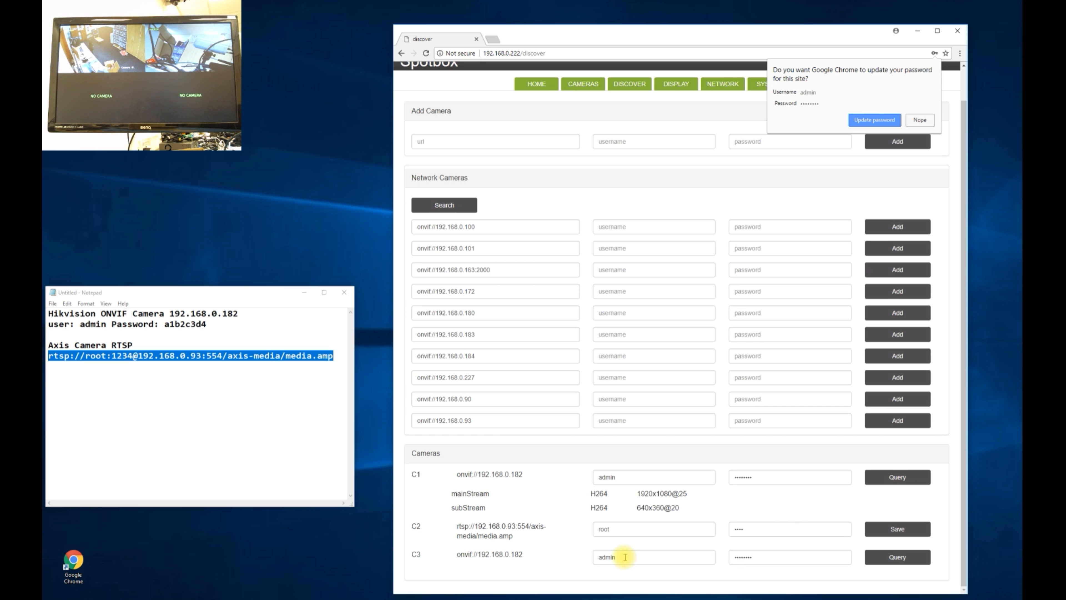
- Query camera C3 with the wrong username admincccc and check its entry in the camera configuration
click(633, 557)
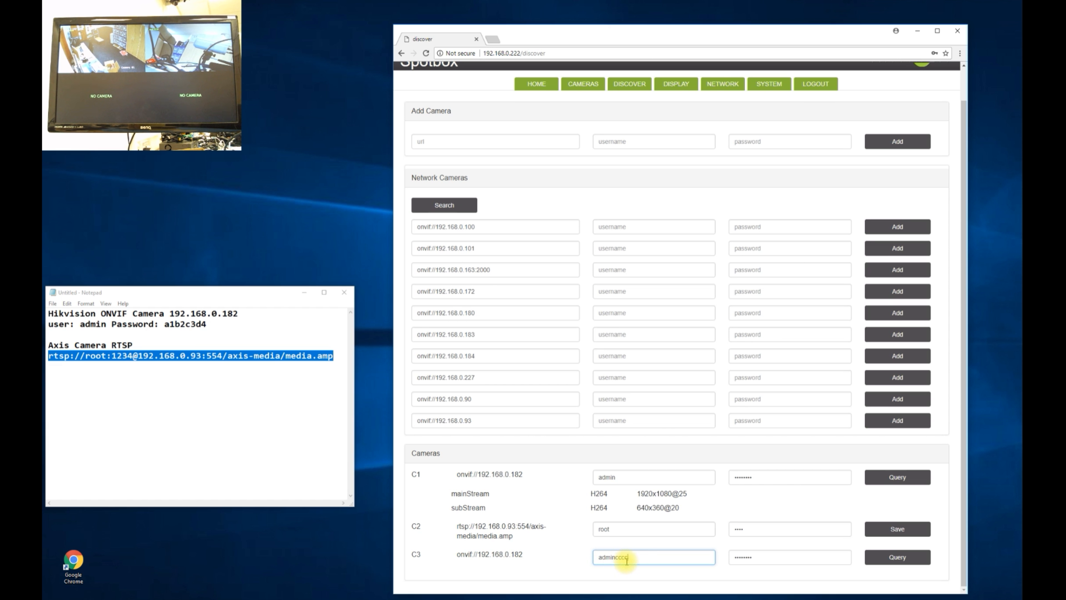
click(897, 559)
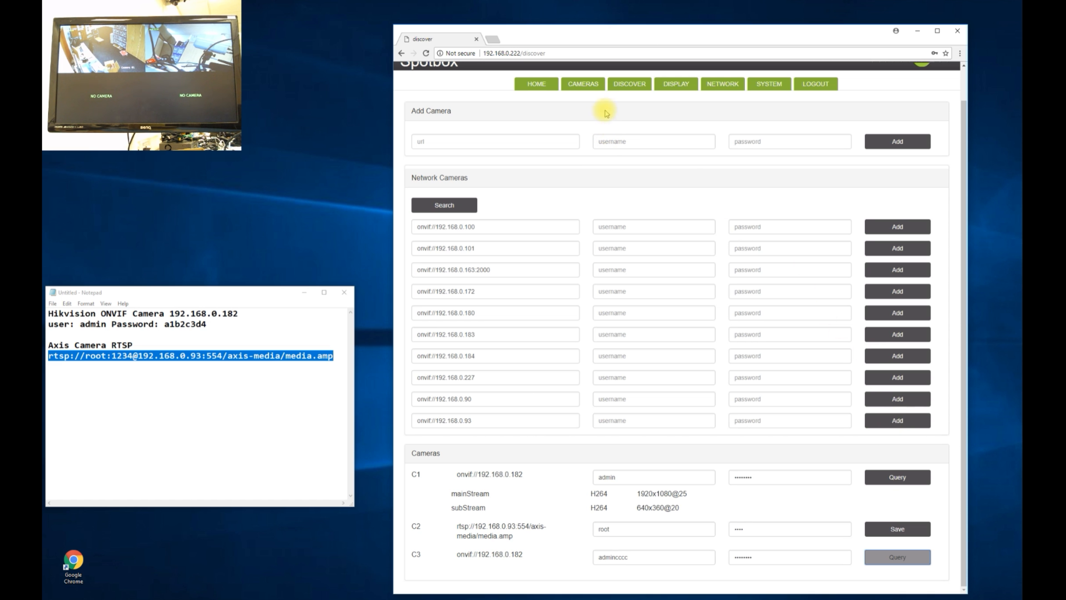
click(585, 86)
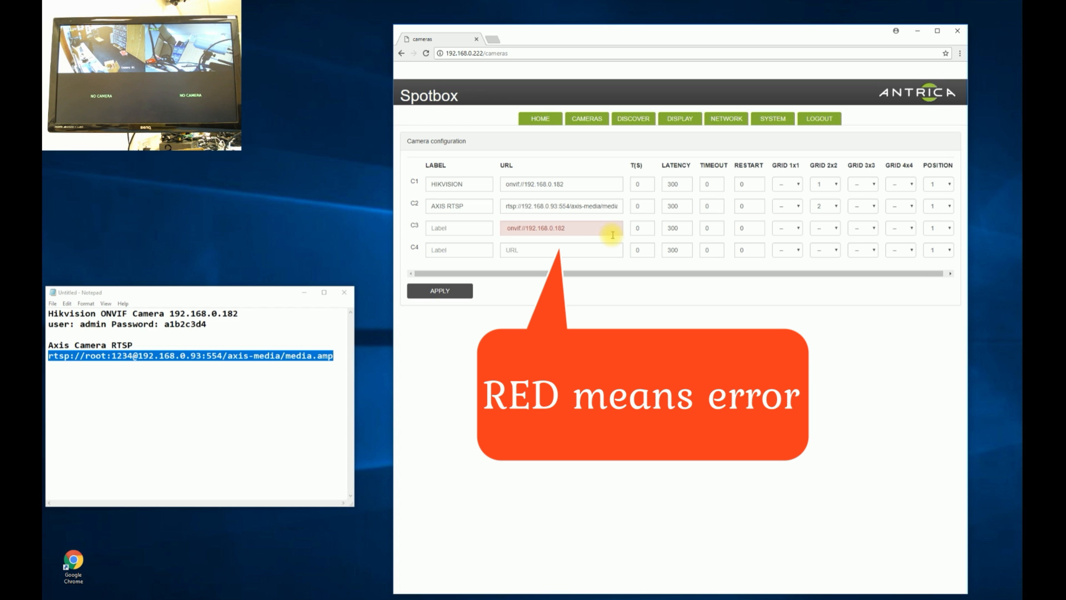
- Remove camera C3 by clearing its URL, apply the configuration, and check the camera list on the Discover page
drag(600, 228, 501, 234)
key(Delete)
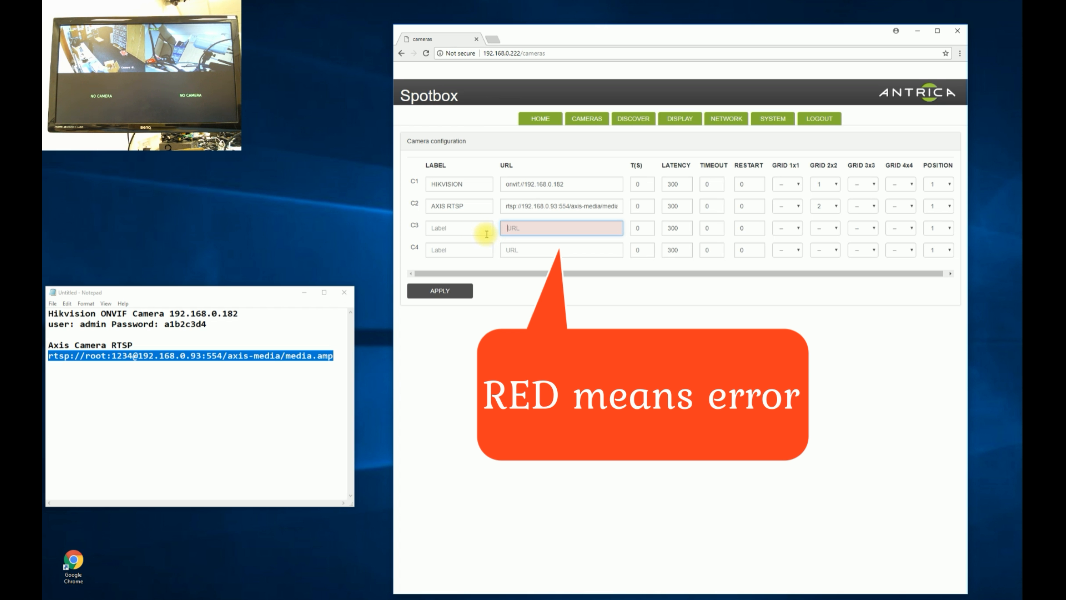
click(469, 231)
click(449, 293)
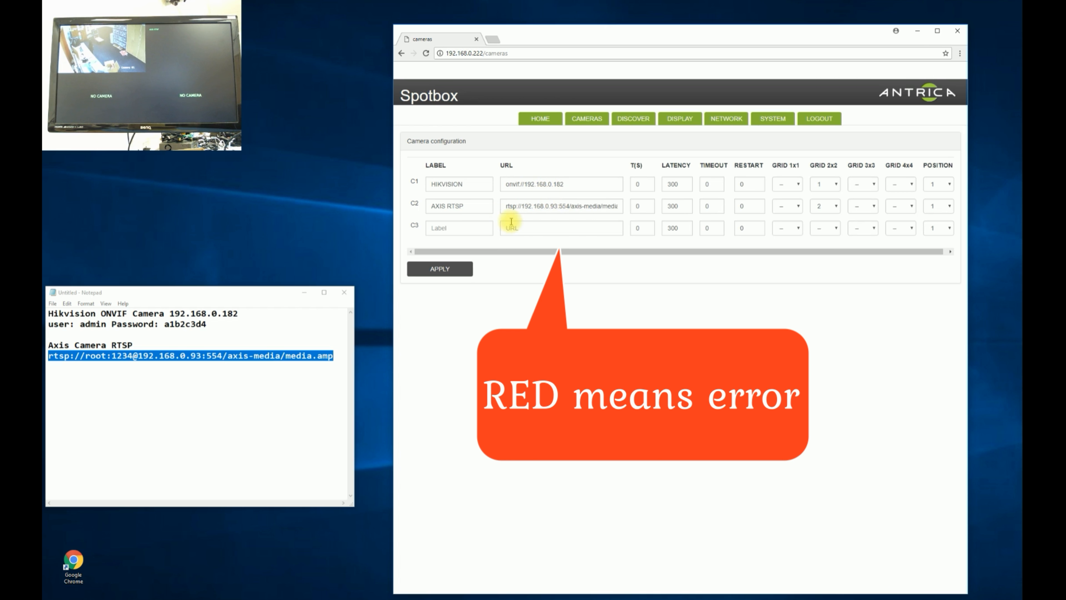
click(638, 118)
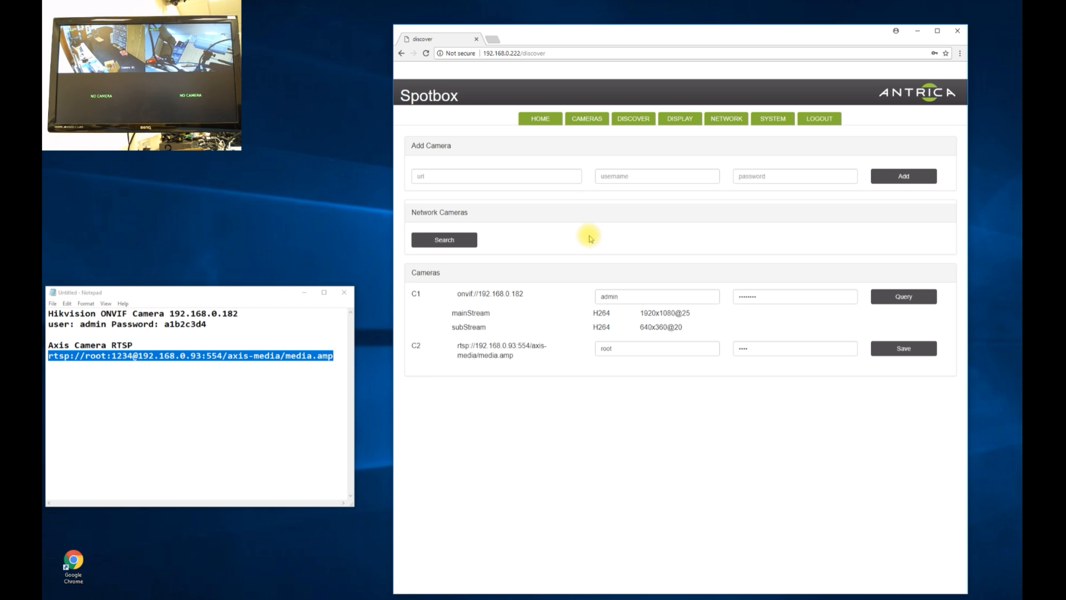
- Copy the Axis camera's RTSP address, including its login credentials, from the Notepad notes into the URL of camera C3
click(590, 120)
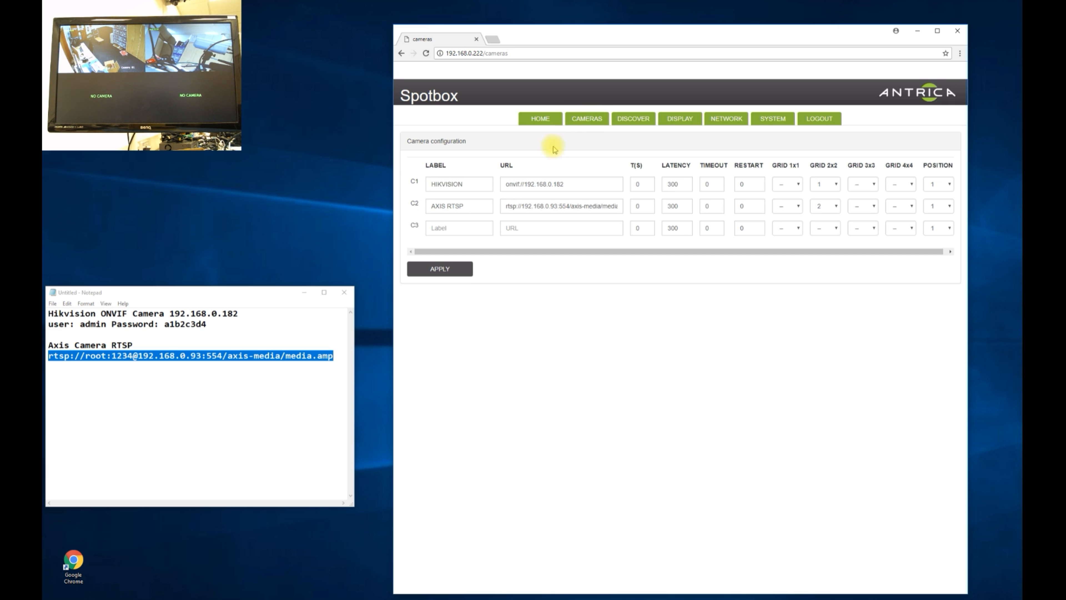
right_click(265, 356)
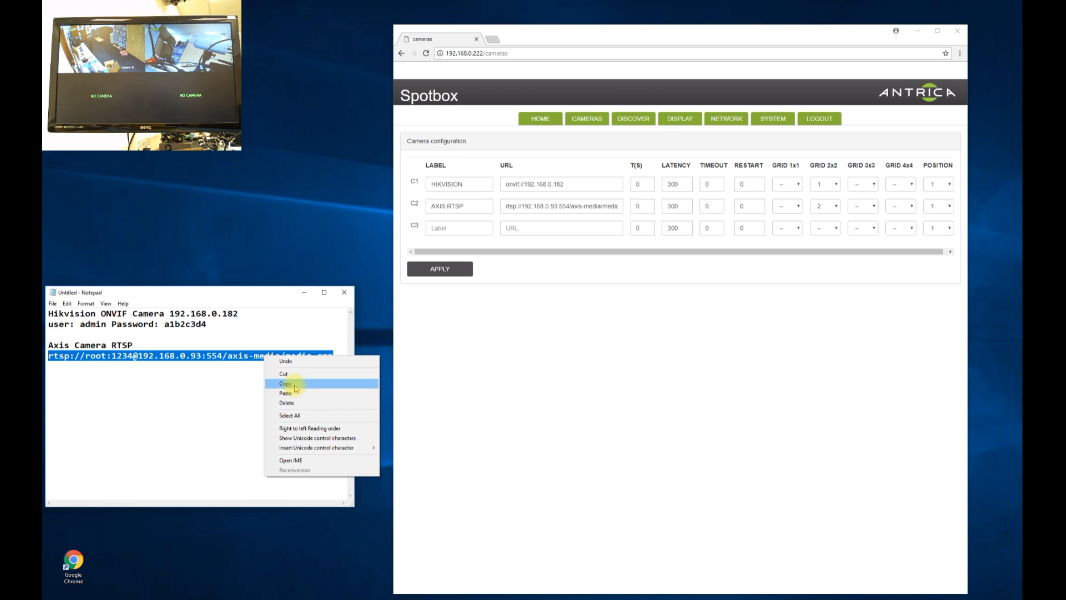
click(284, 383)
click(509, 226)
right_click(509, 227)
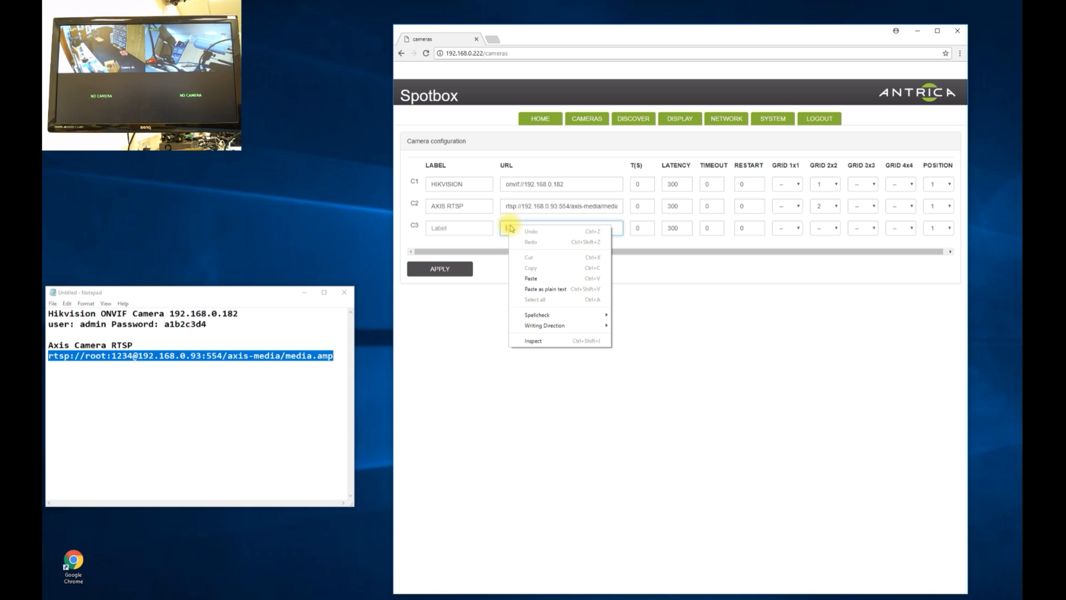
click(536, 280)
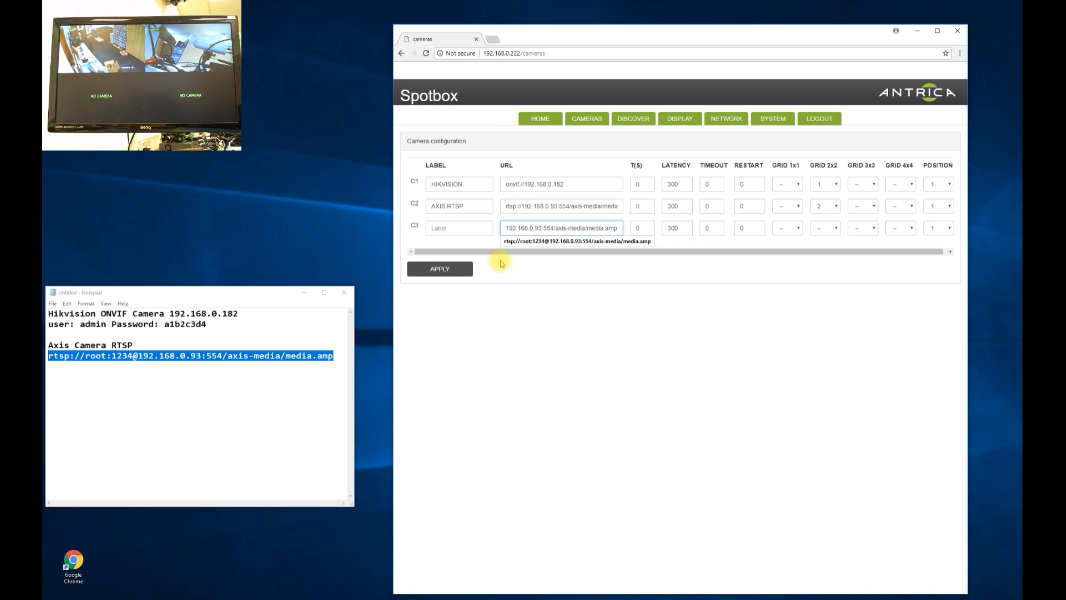
- Label camera C3 as AXIS2, assign it to cell 3 of the 2x2 grid, and apply the configuration
click(461, 228)
text(AXIS2)
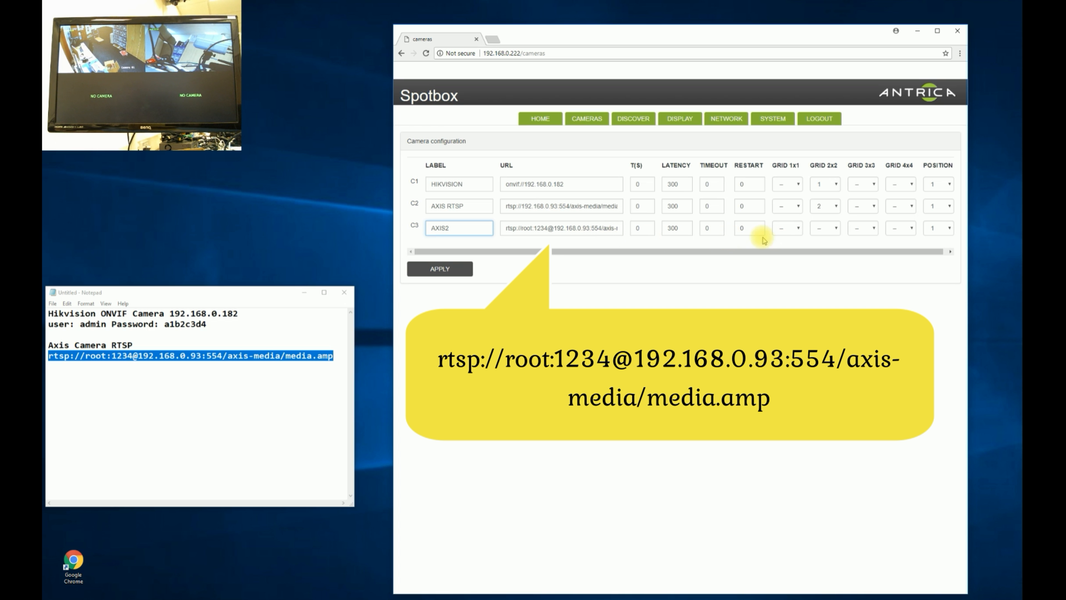
click(837, 228)
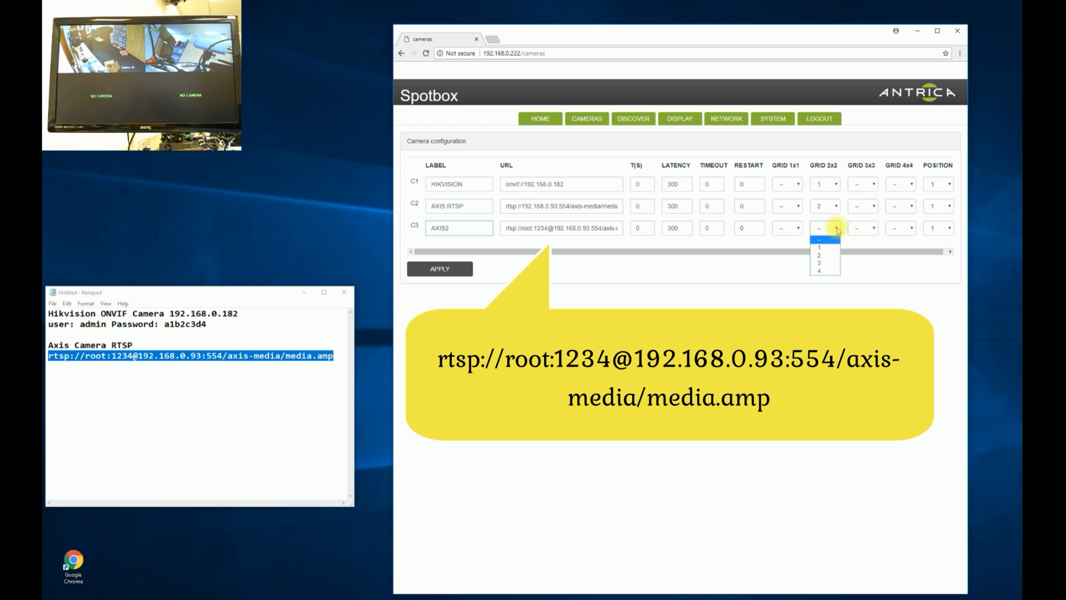
click(825, 264)
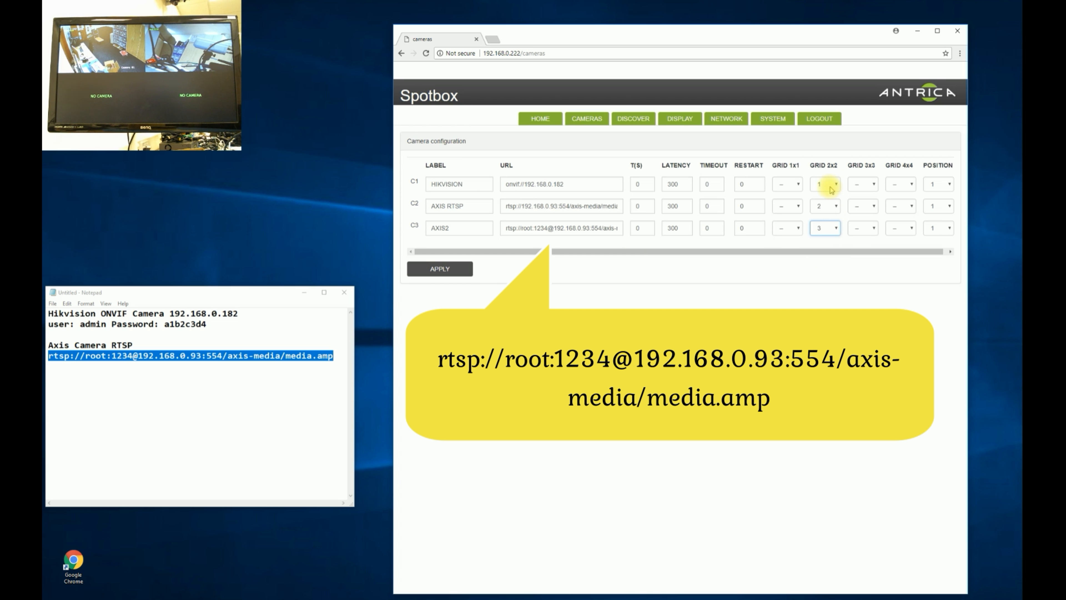
click(464, 271)
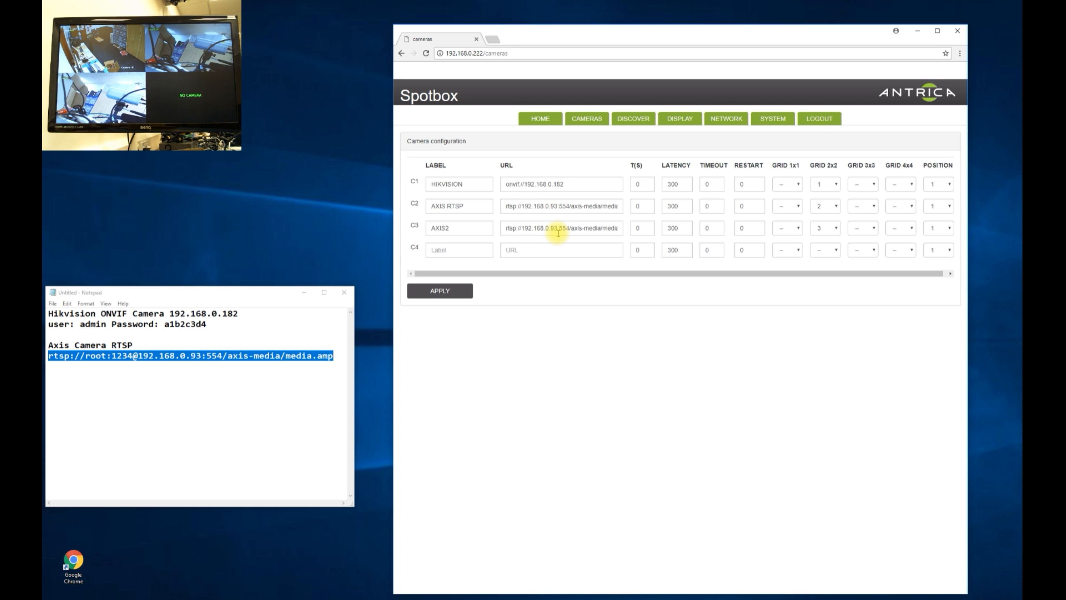
- Examine the stream profiles and login fields of the configured cameras on the Discover page
click(631, 123)
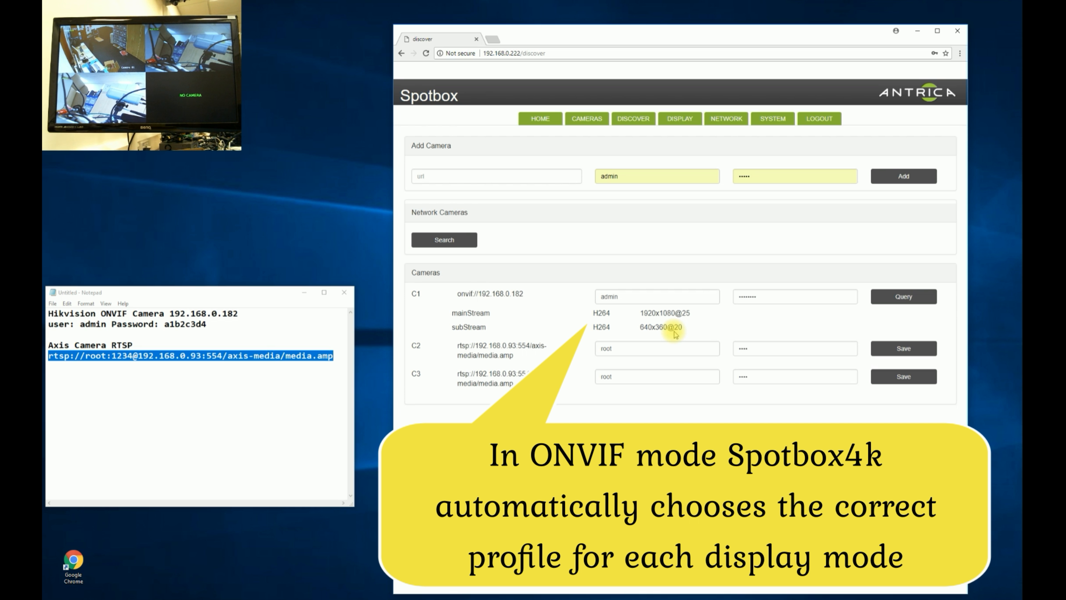
- Display the onvif://192.168.0.182 camera in fullscreen, followed by the AXIS RTSP camera, using the Home page's grid mode
click(542, 120)
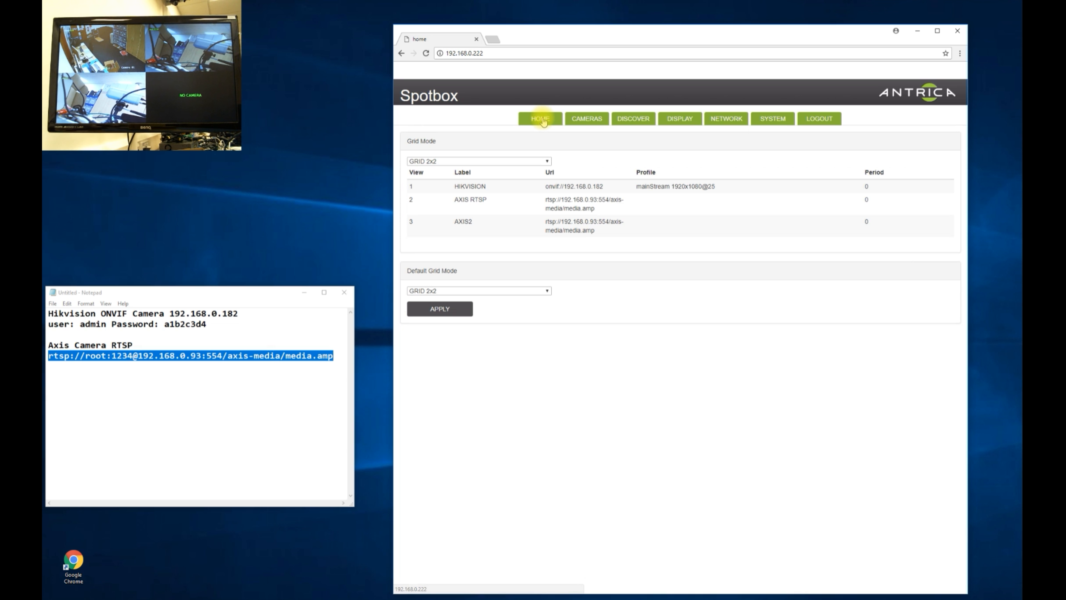
click(516, 162)
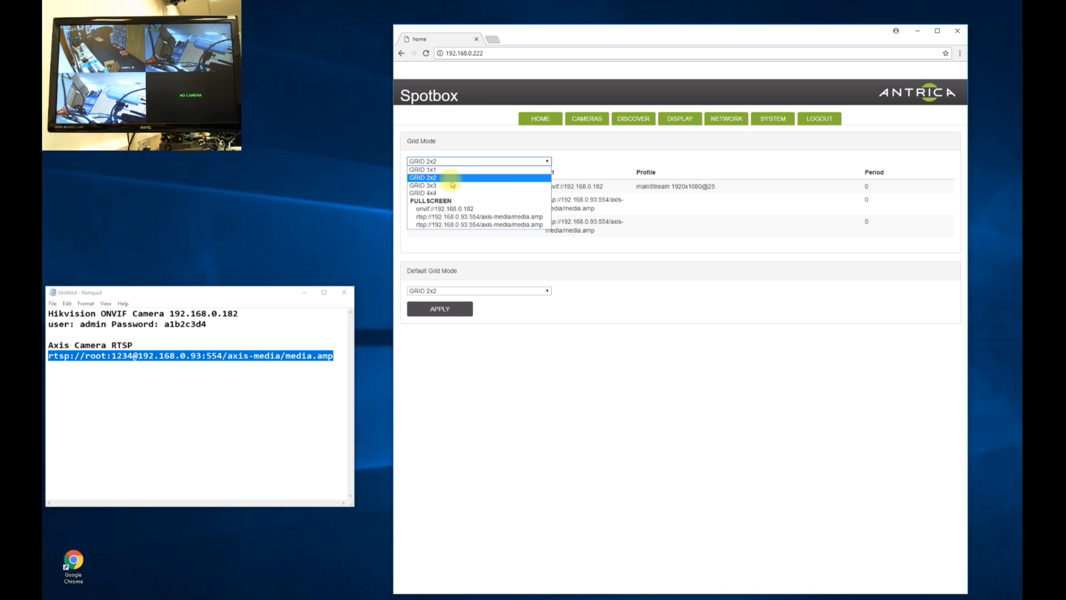
click(444, 210)
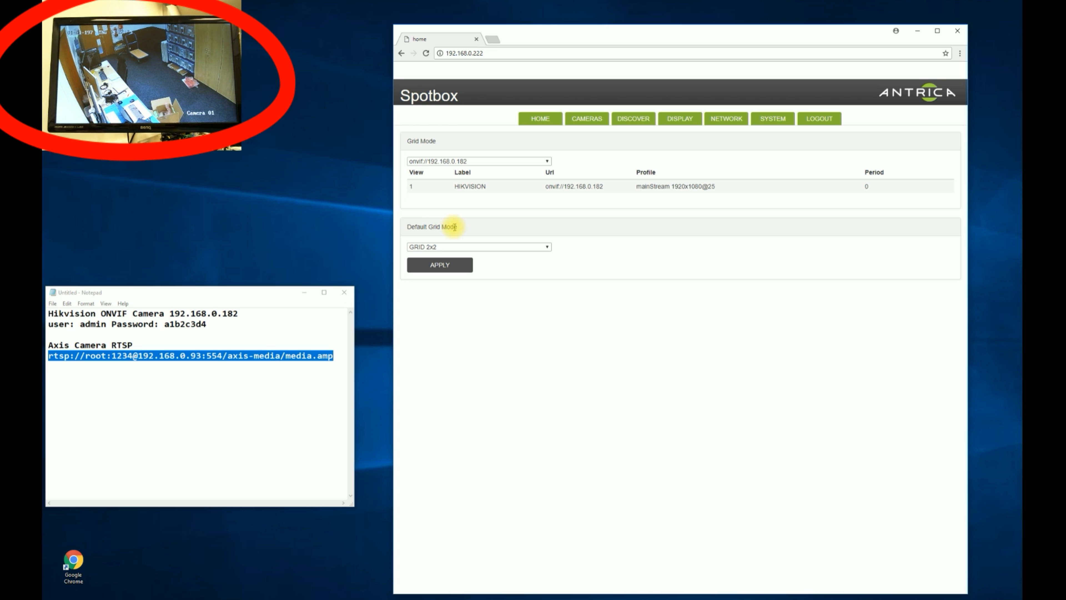
click(546, 161)
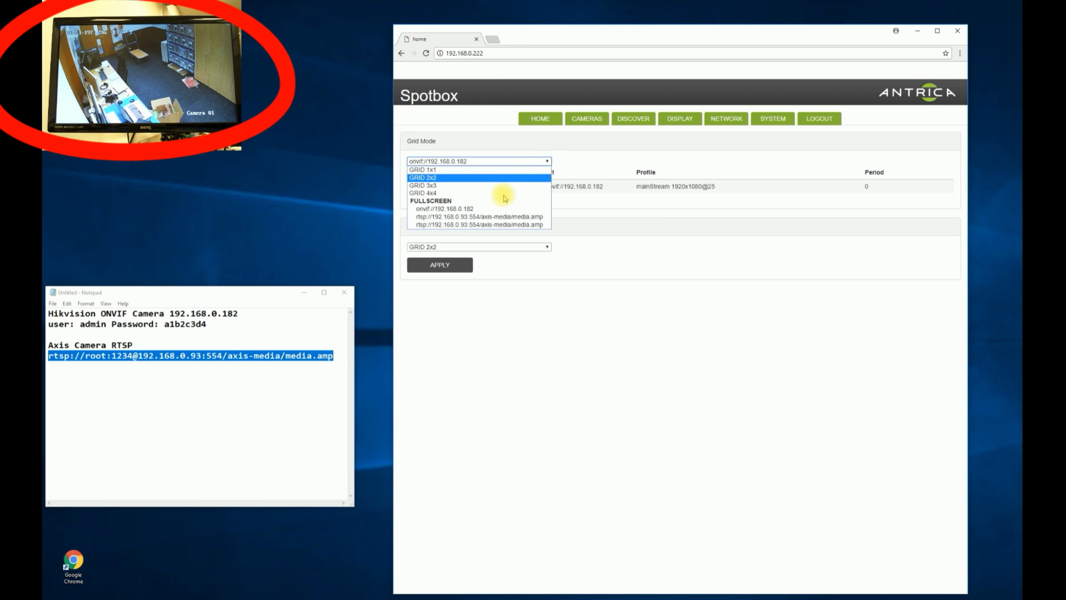
click(487, 217)
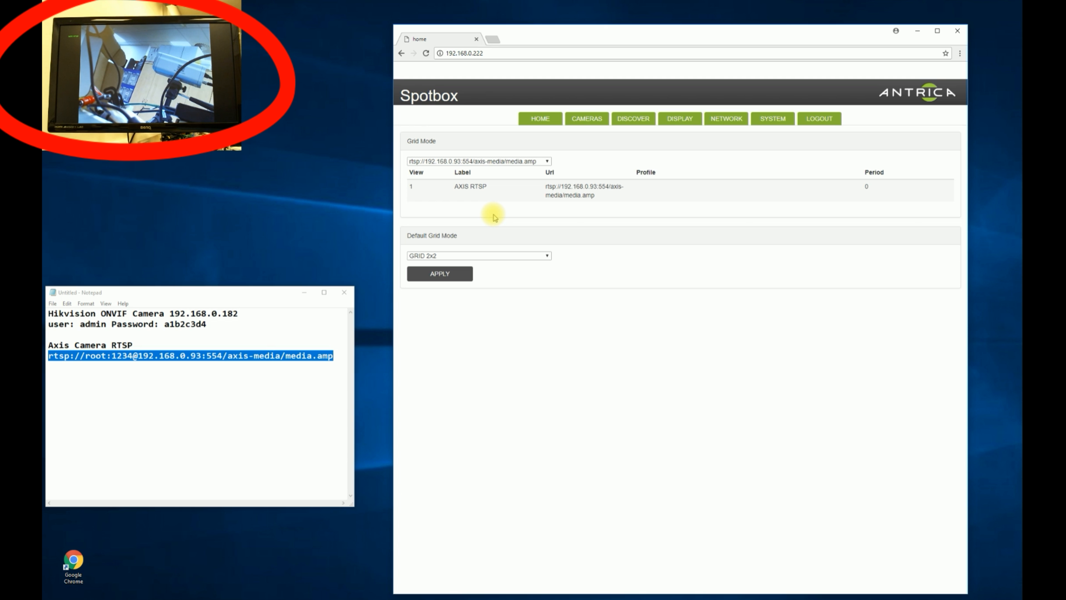
- Switch the grid mode to GRID 3x3 and GRID 4x4, and return it to GRID 2x2
click(546, 161)
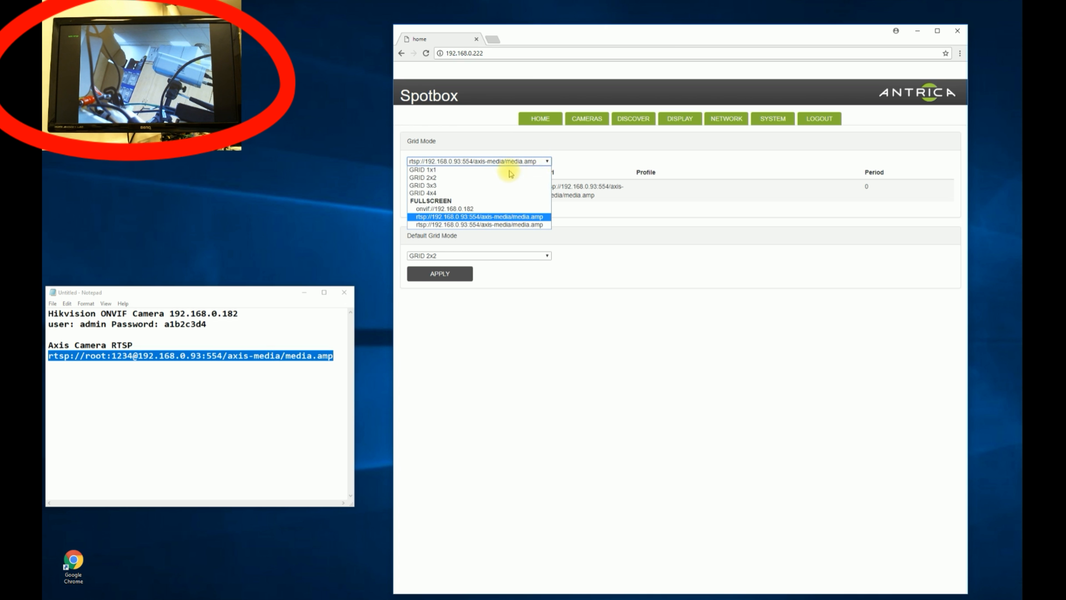
click(445, 187)
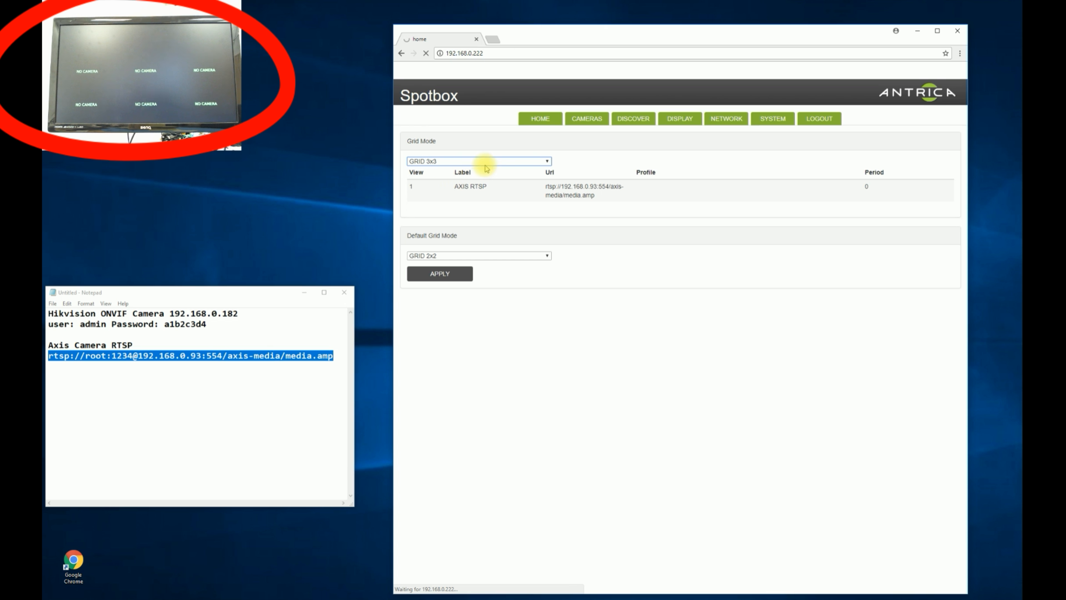
click(545, 162)
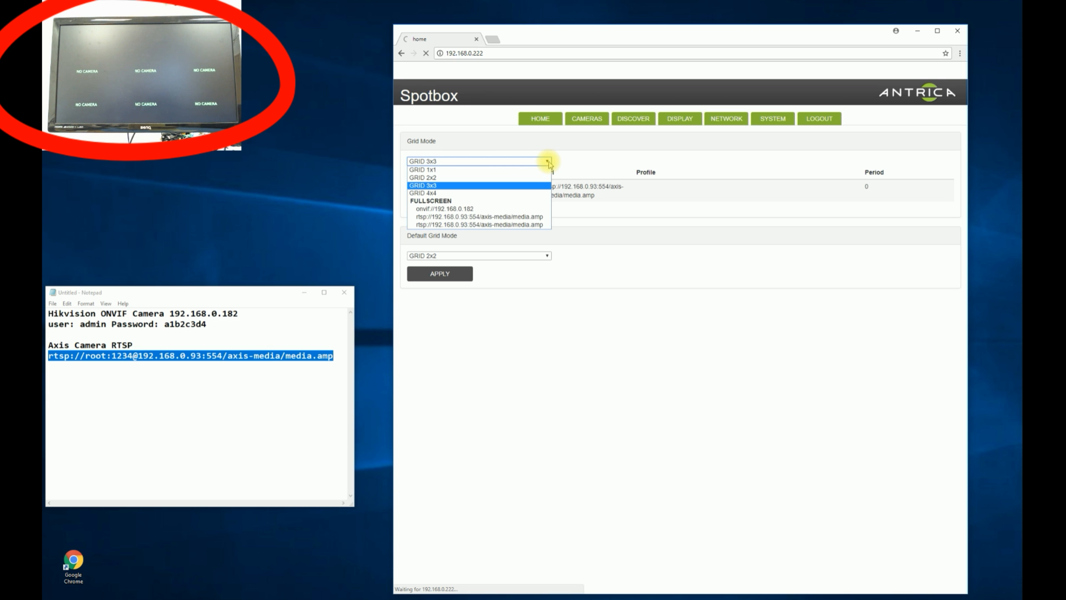
click(493, 193)
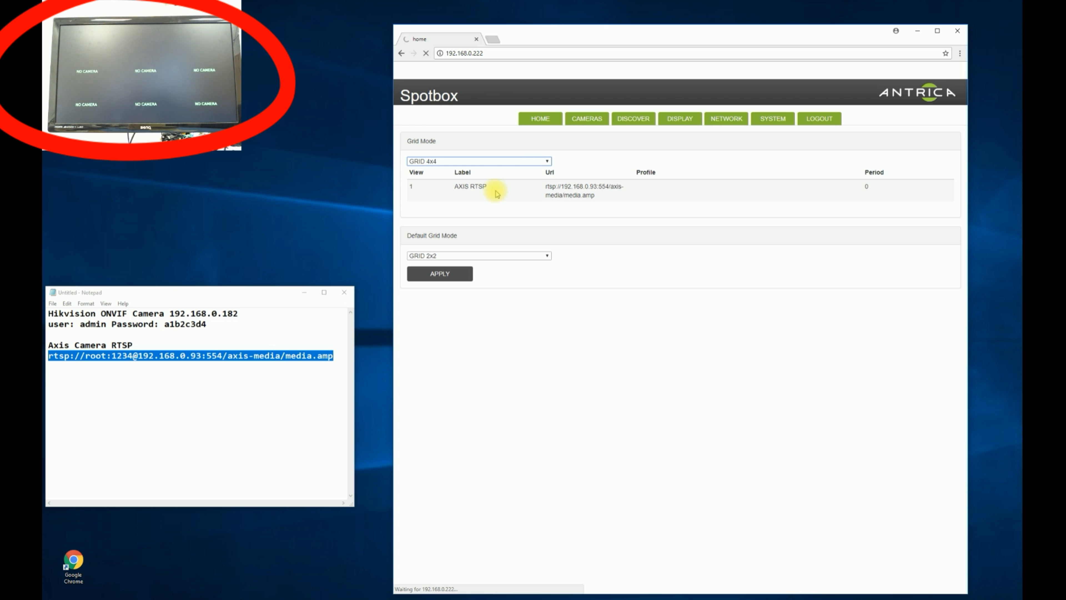
click(547, 162)
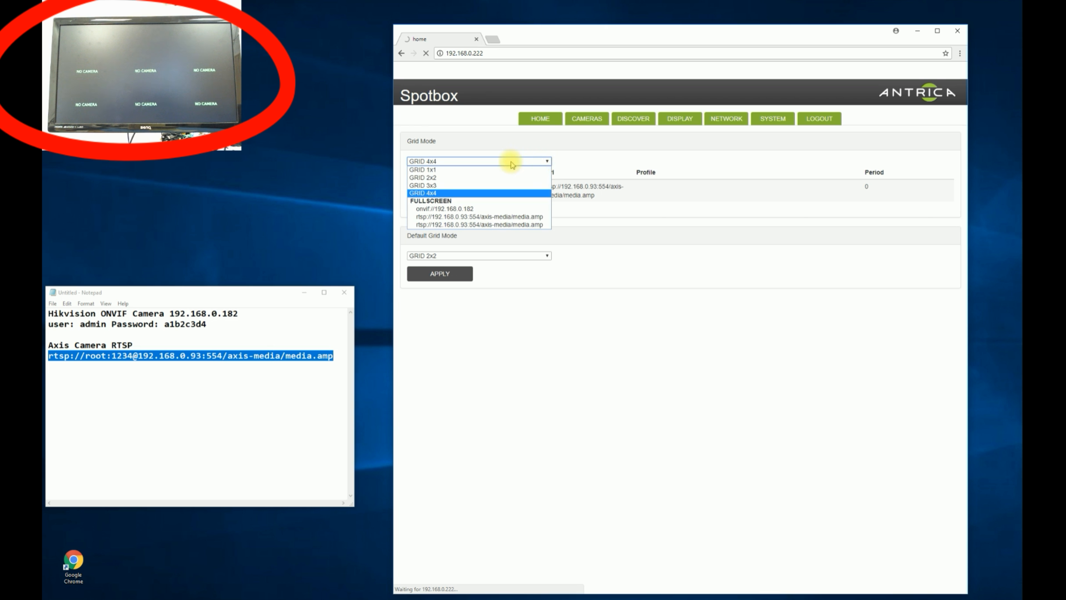
click(468, 178)
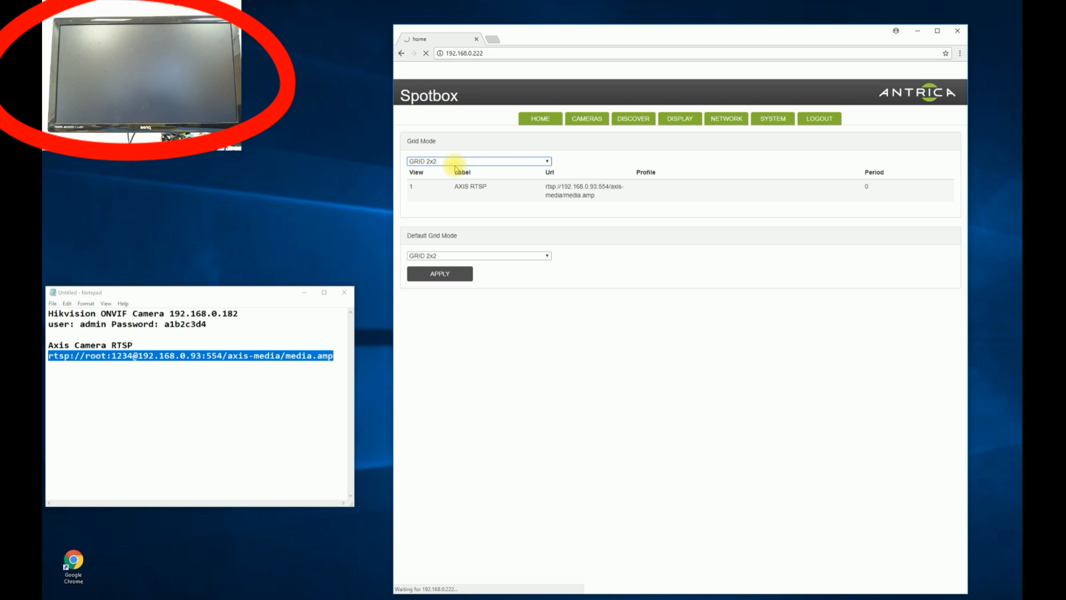